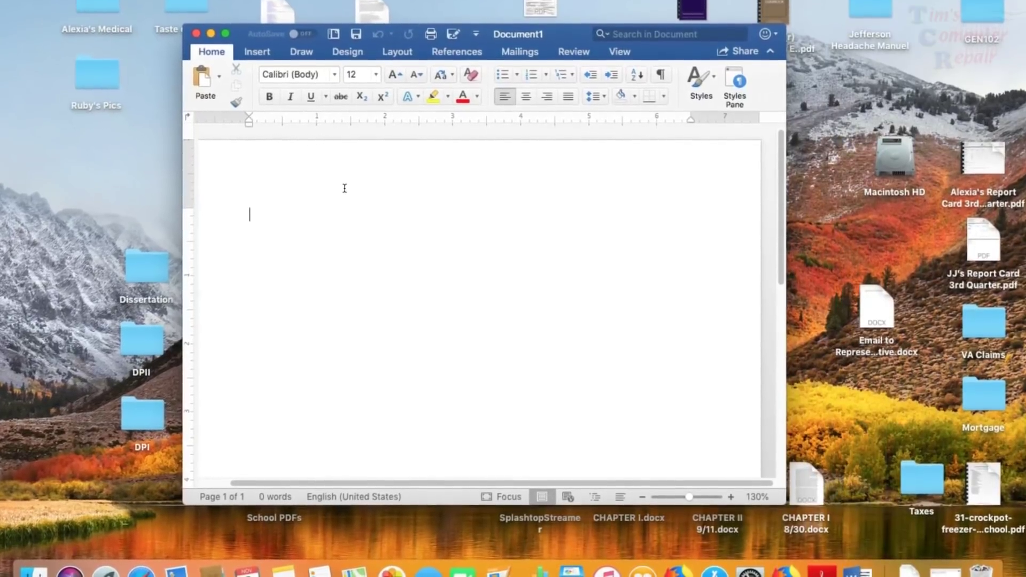
Look through the Trash for deleted Word documents, then close it.
click(361, 215)
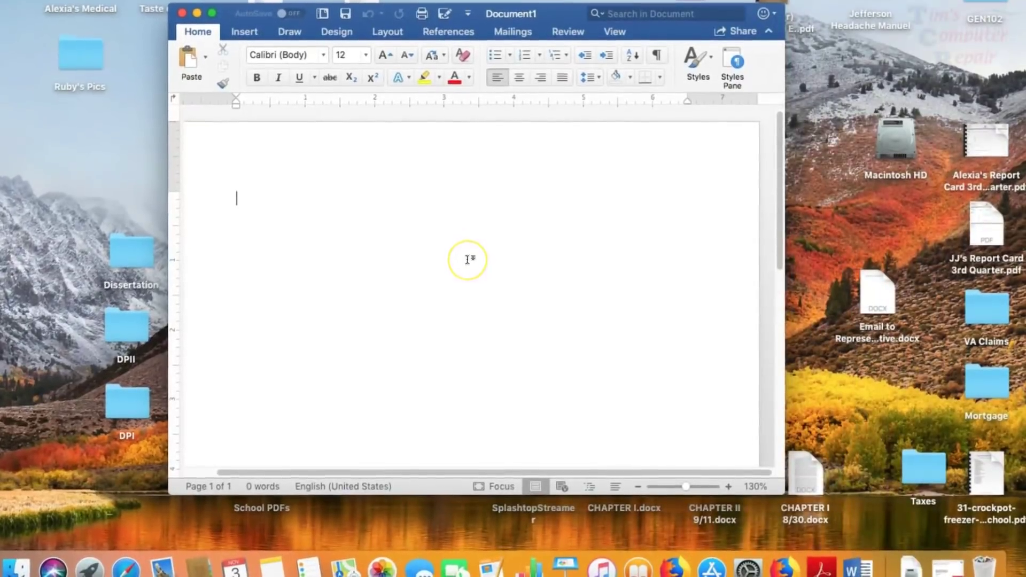
click(500, 275)
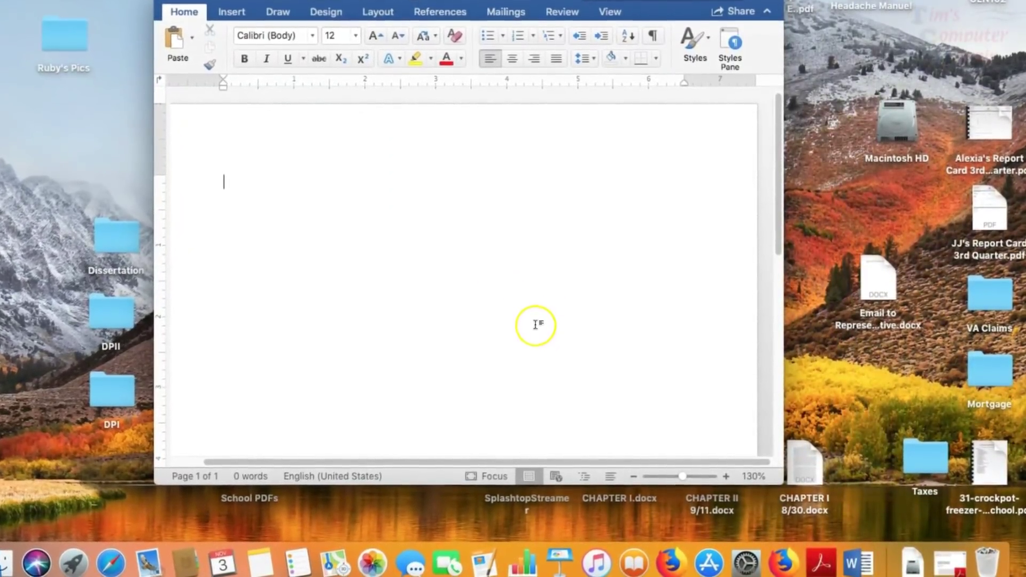
click(960, 510)
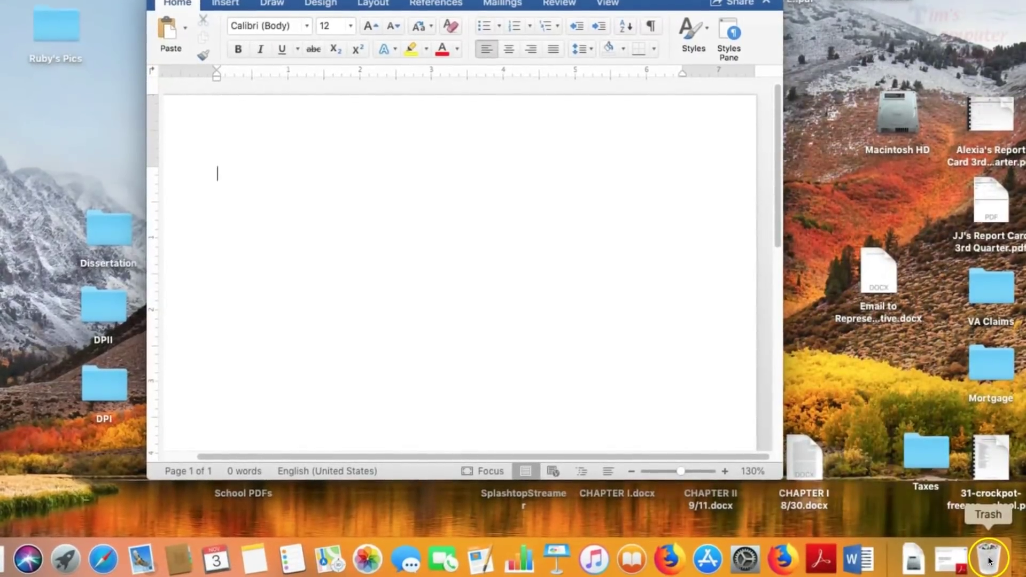
click(989, 559)
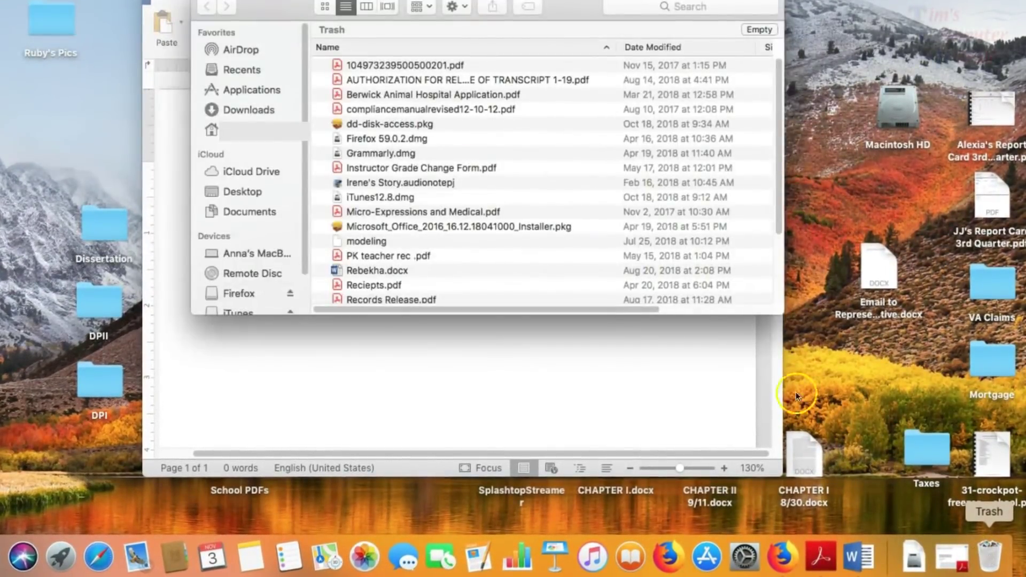
scroll(480, 203, down, 5)
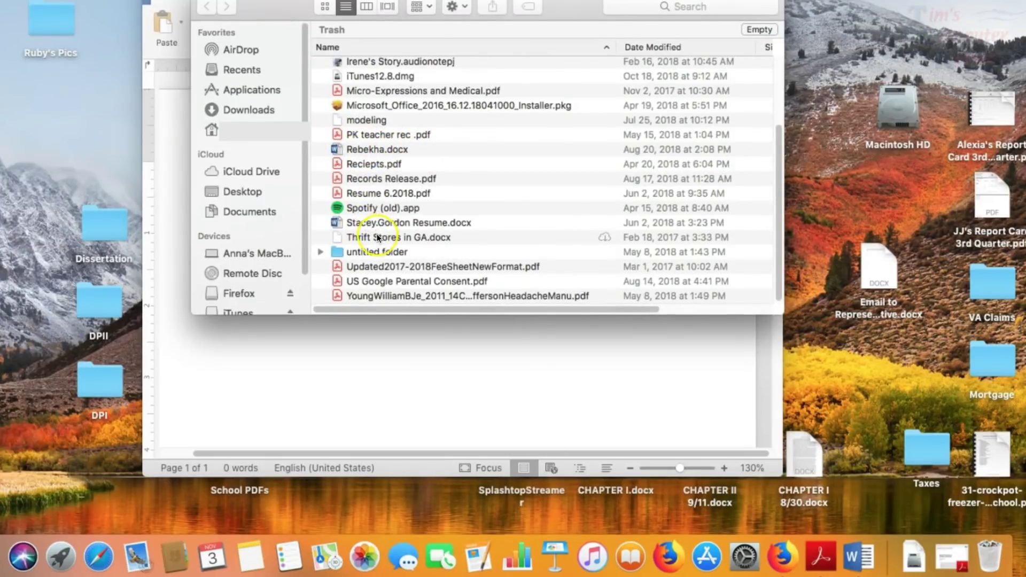
scroll(376, 238, up, 5)
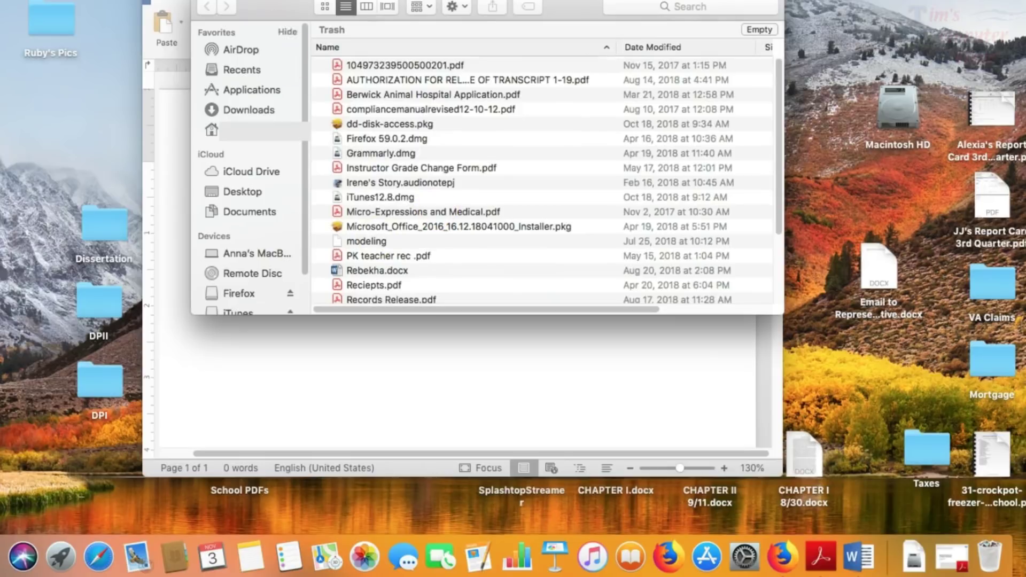
click(201, 1)
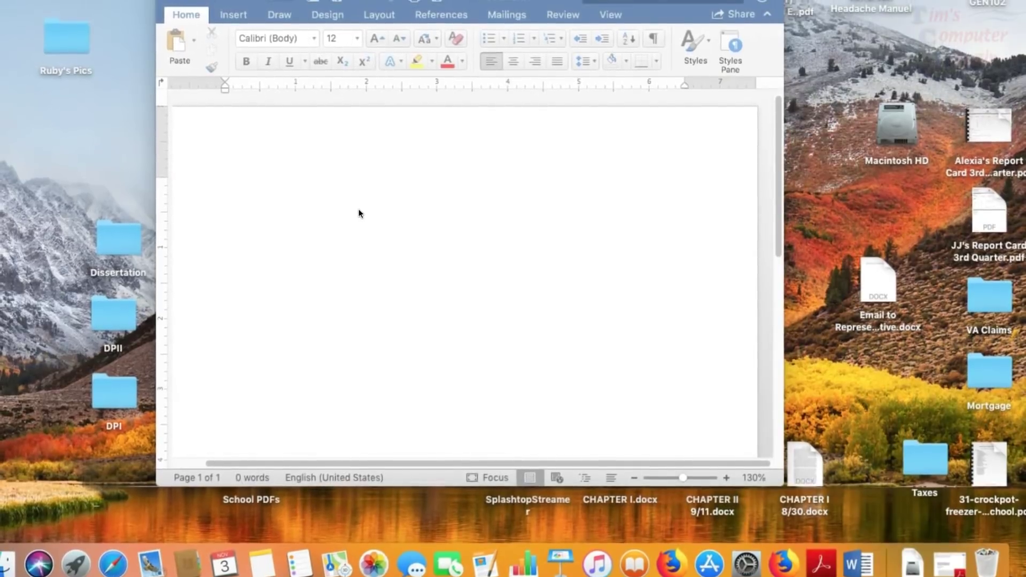
Bring the Word document back to the front.
click(385, 228)
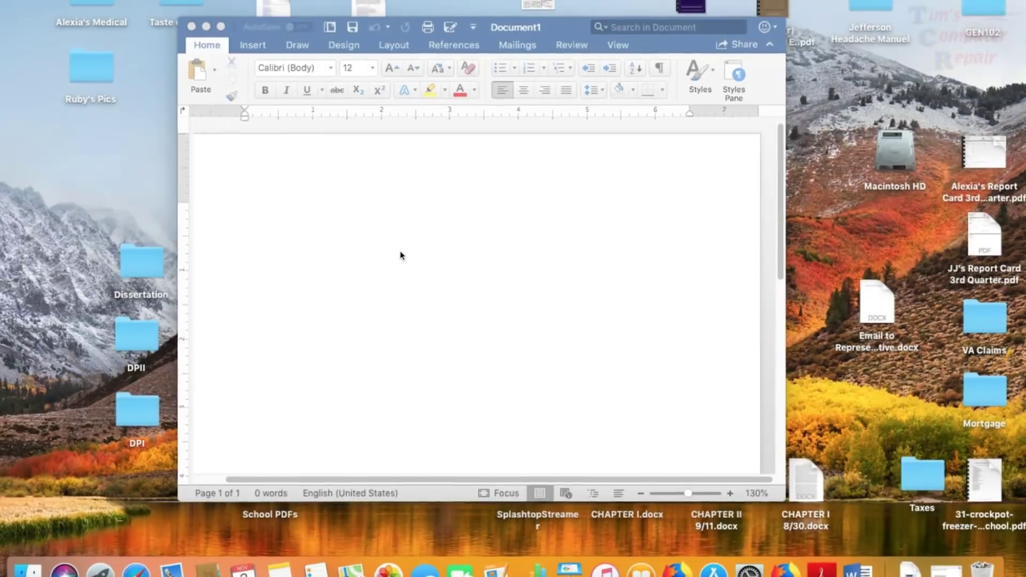
click(404, 251)
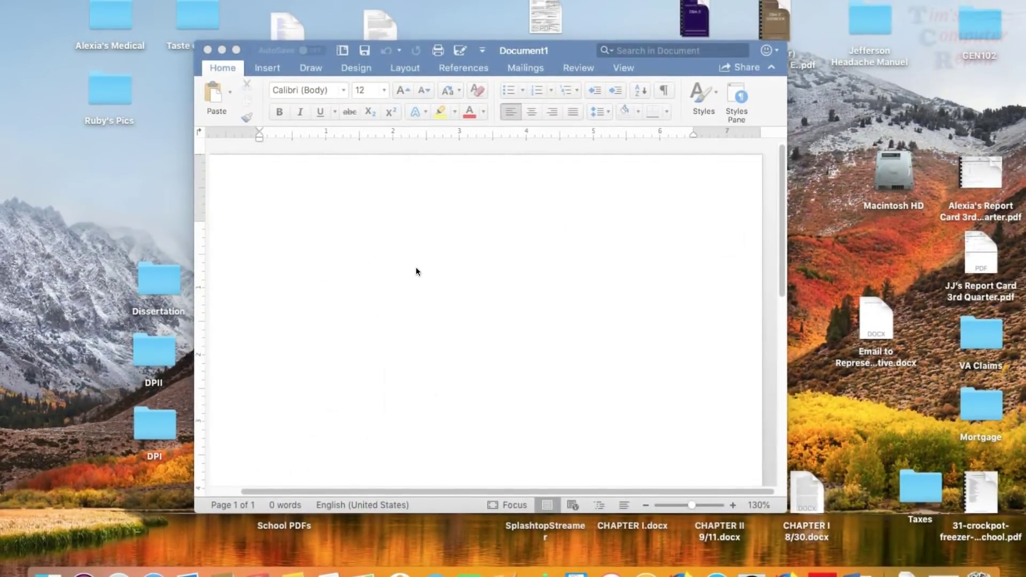
click(267, 56)
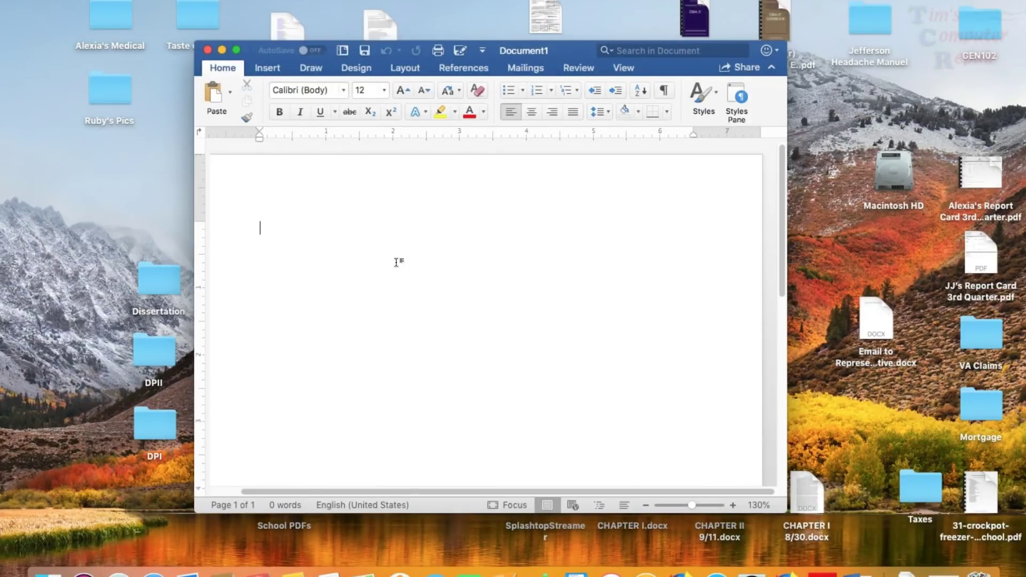
click(520, 277)
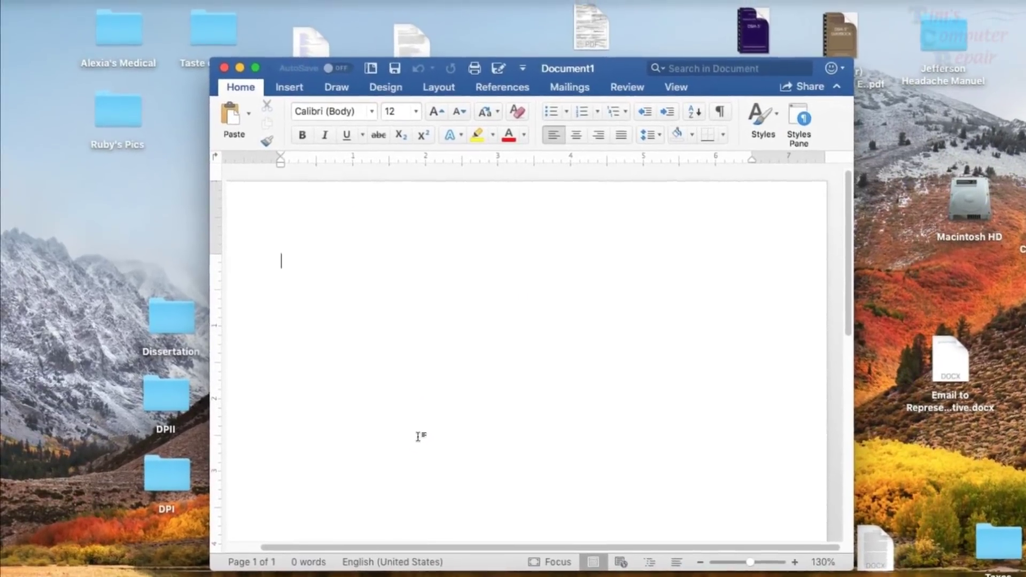
click(392, 412)
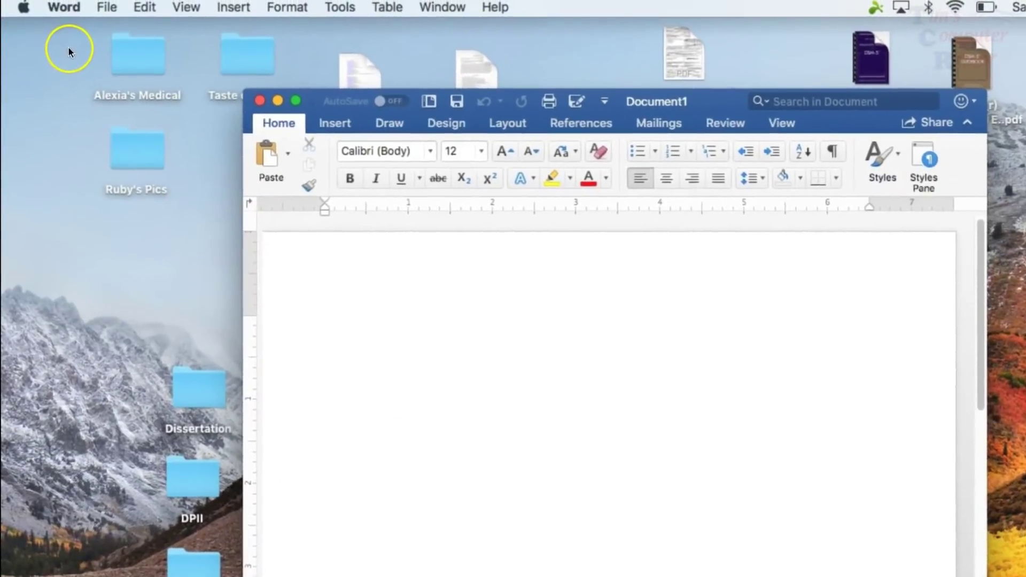
Go to Finder's Utilities folder and launch Terminal.
click(39, 111)
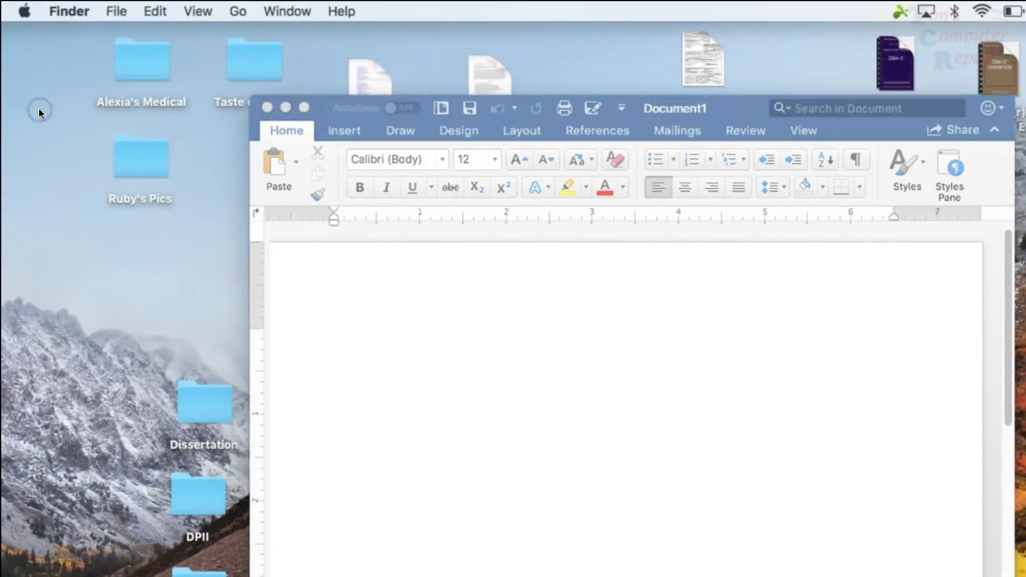
click(236, 11)
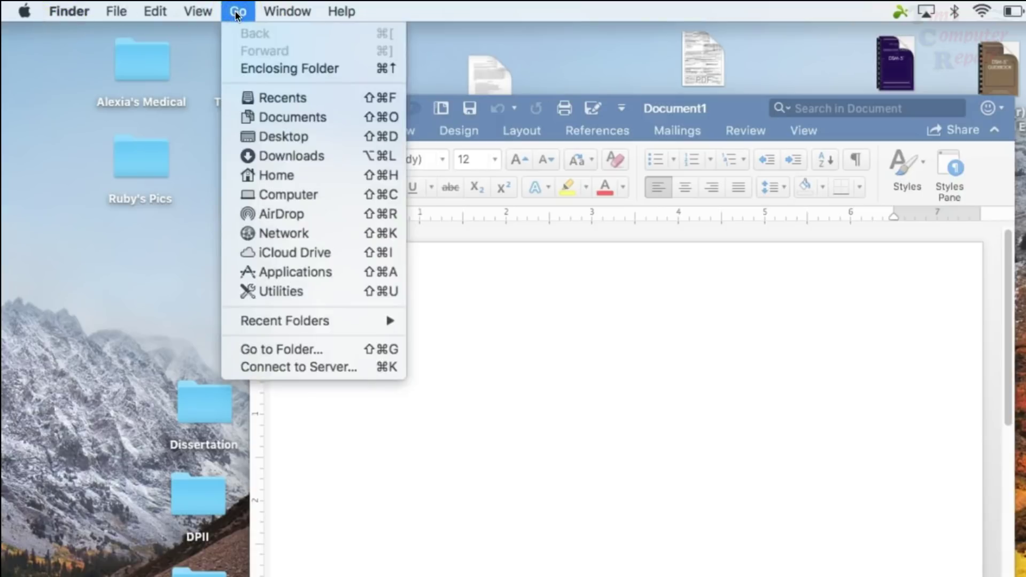
click(284, 292)
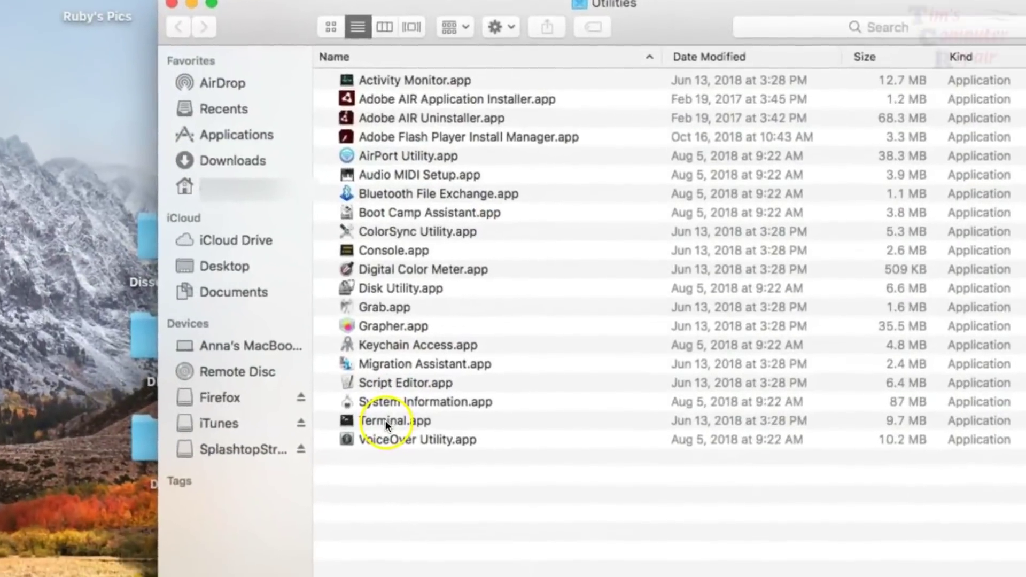
click(401, 534)
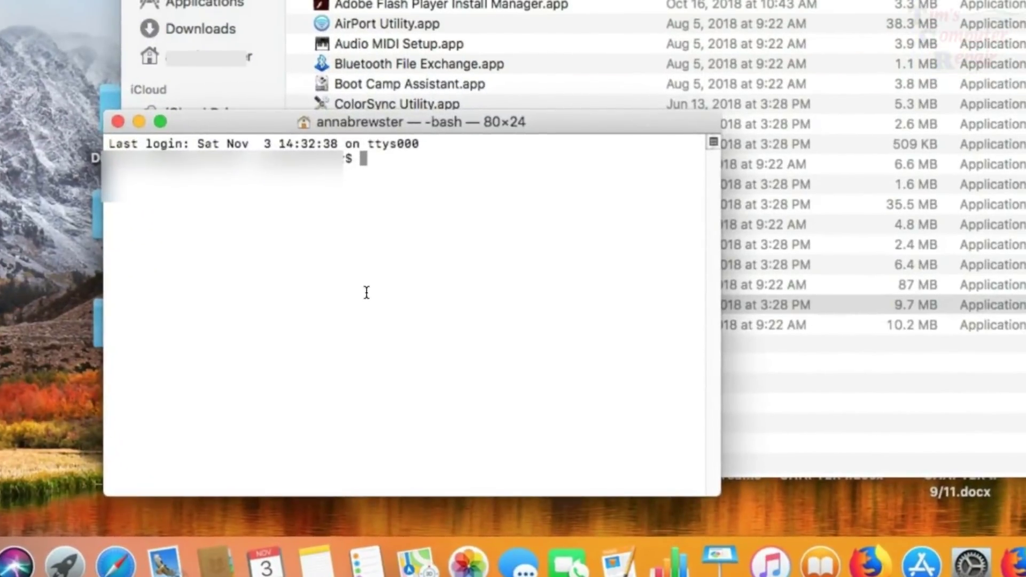
Run 'open $TMPDIR' in Terminal to show the temporary T folder in Finder.
text(open)
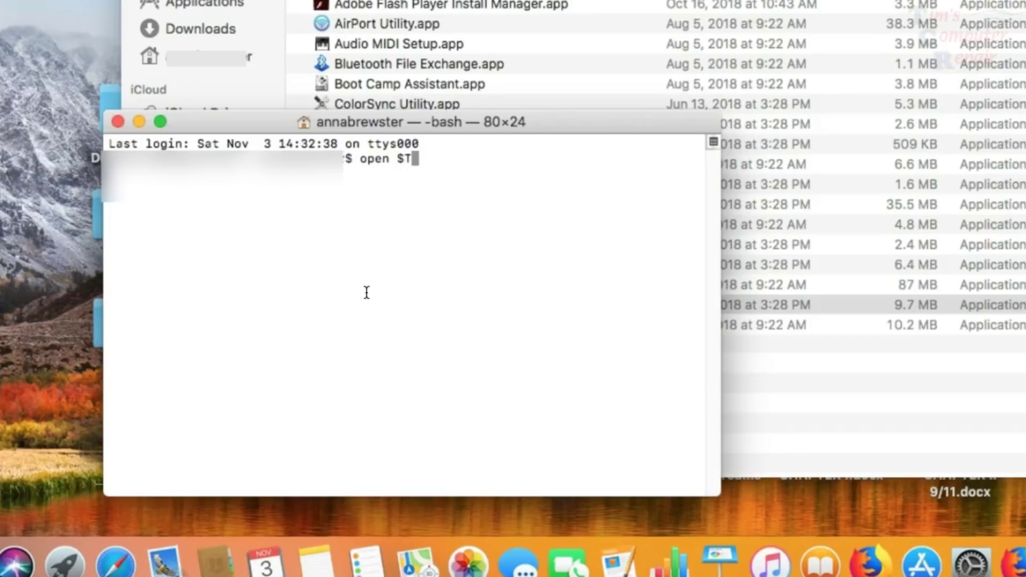
text($TMPDIR)
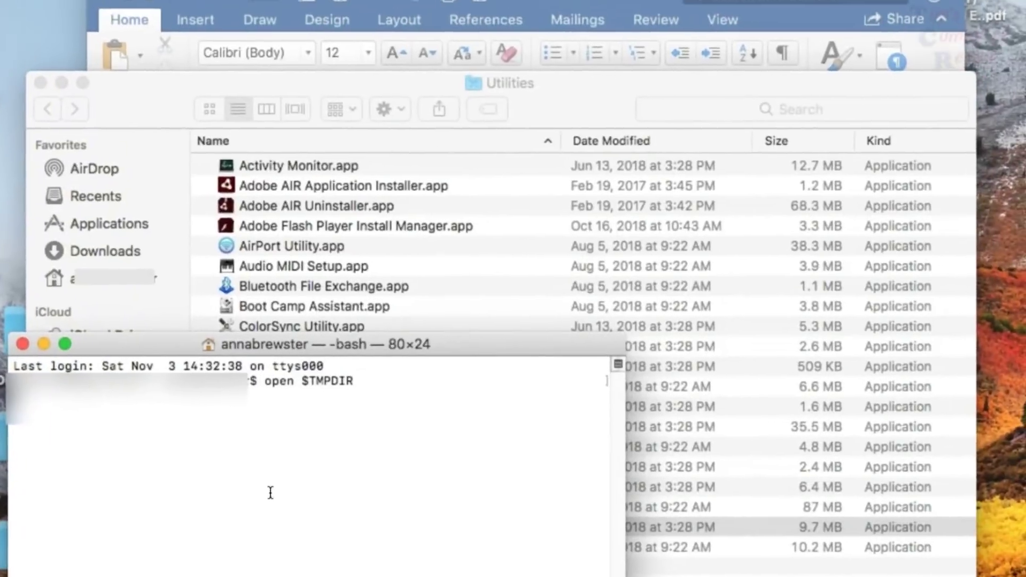
key(Return)
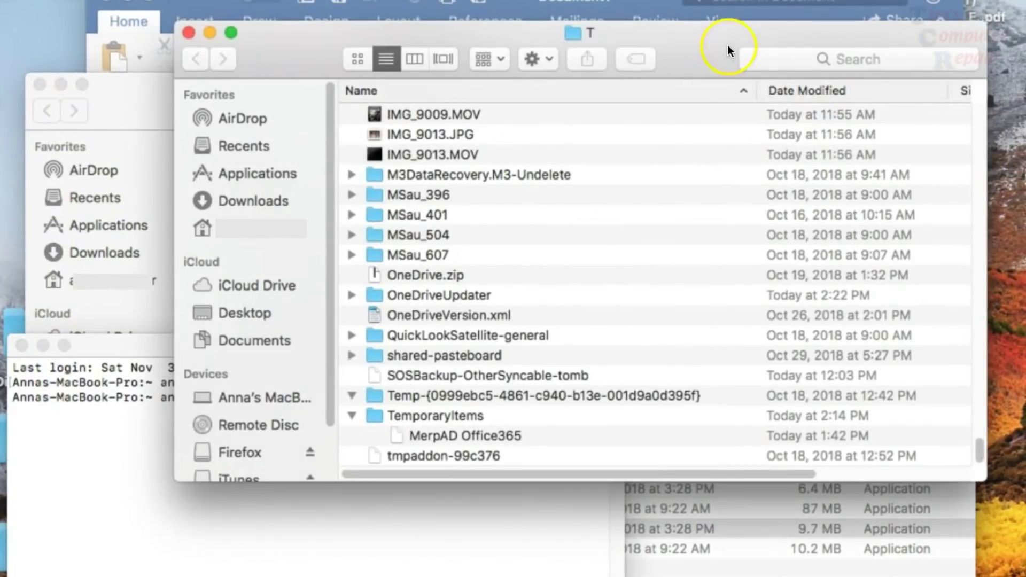
Reposition the temp folder window and browse its TemporaryItems and temp files.
drag(724, 15, 691, 0)
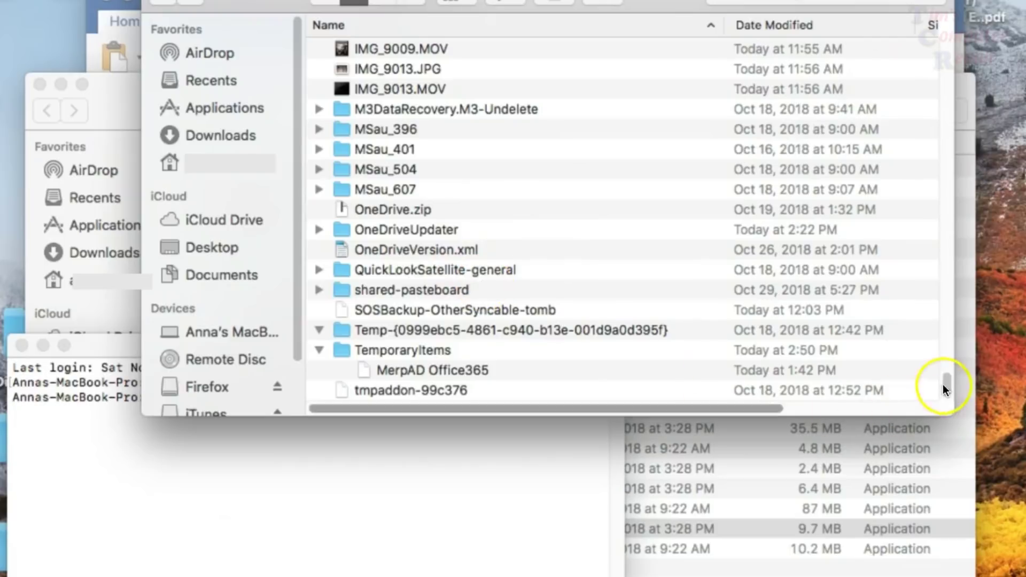
drag(943, 390, 919, 373)
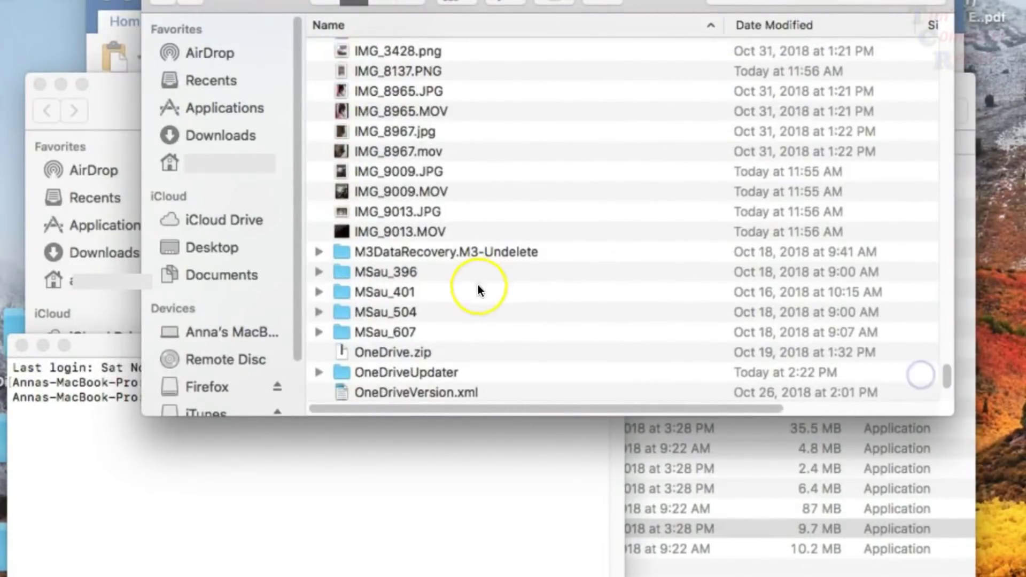
scroll(487, 293, down, 5)
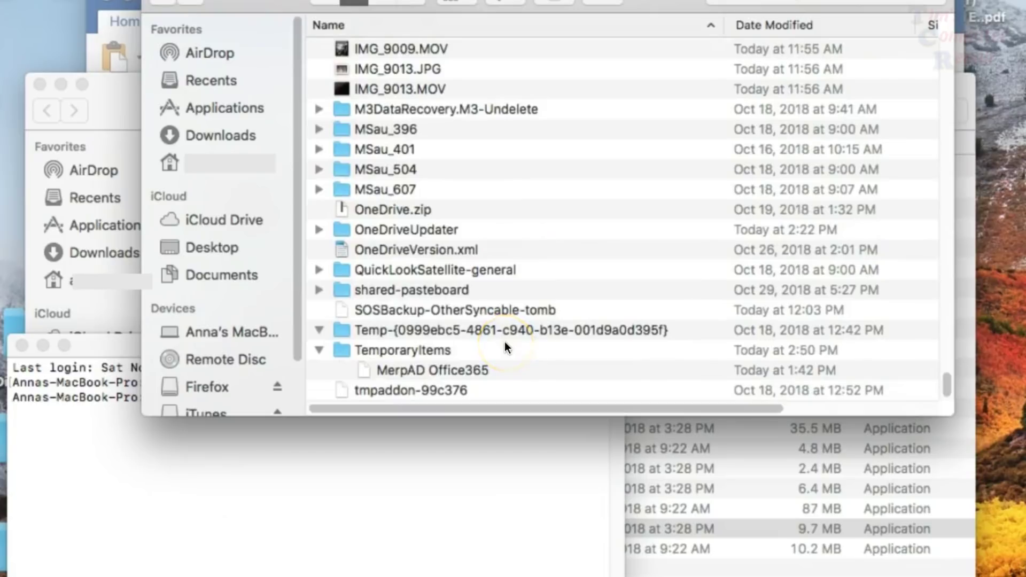
scroll(505, 345, up, 4)
scroll(504, 341, up, 10)
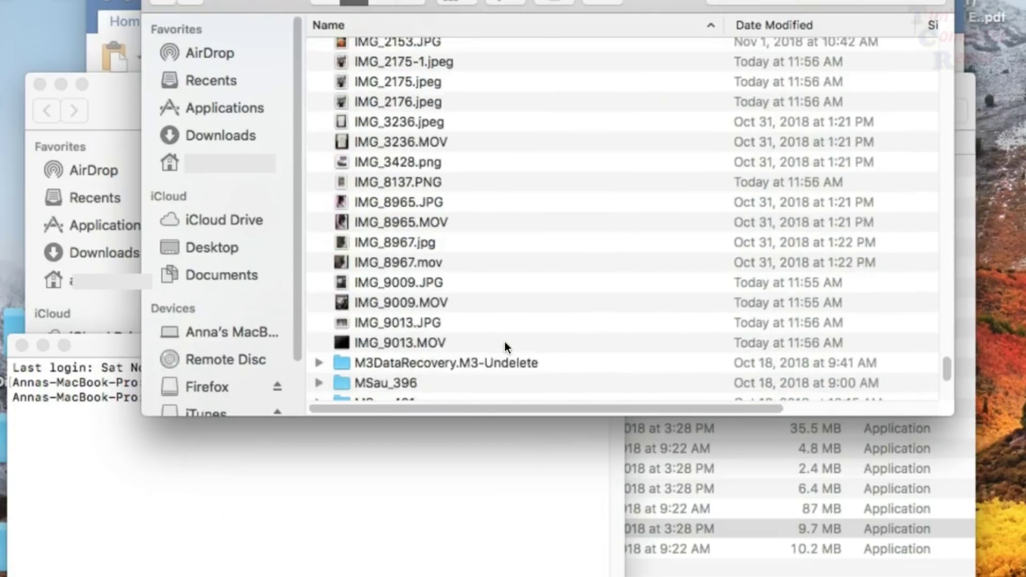
scroll(504, 341, up, 10)
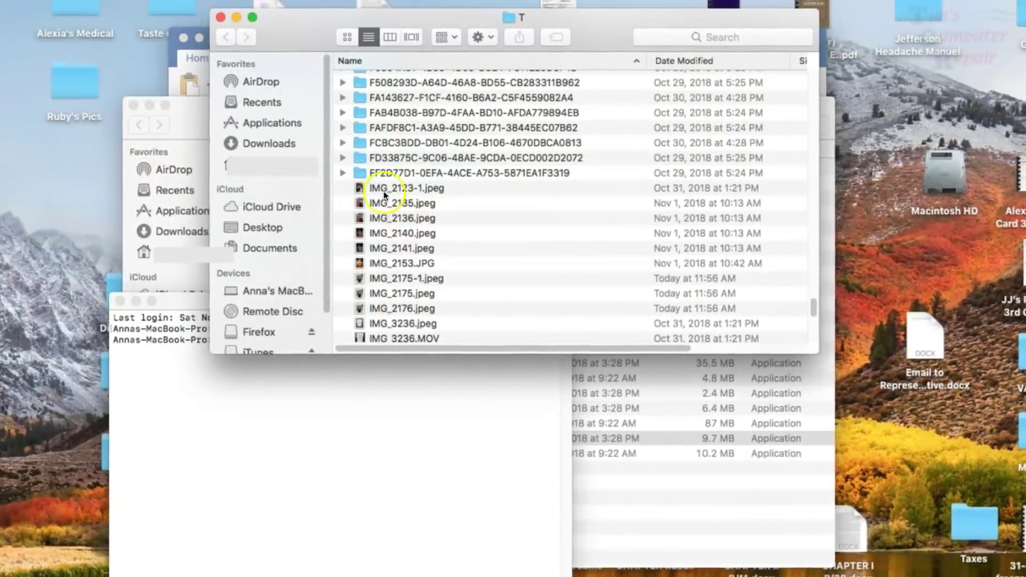
scroll(427, 236, up, 15)
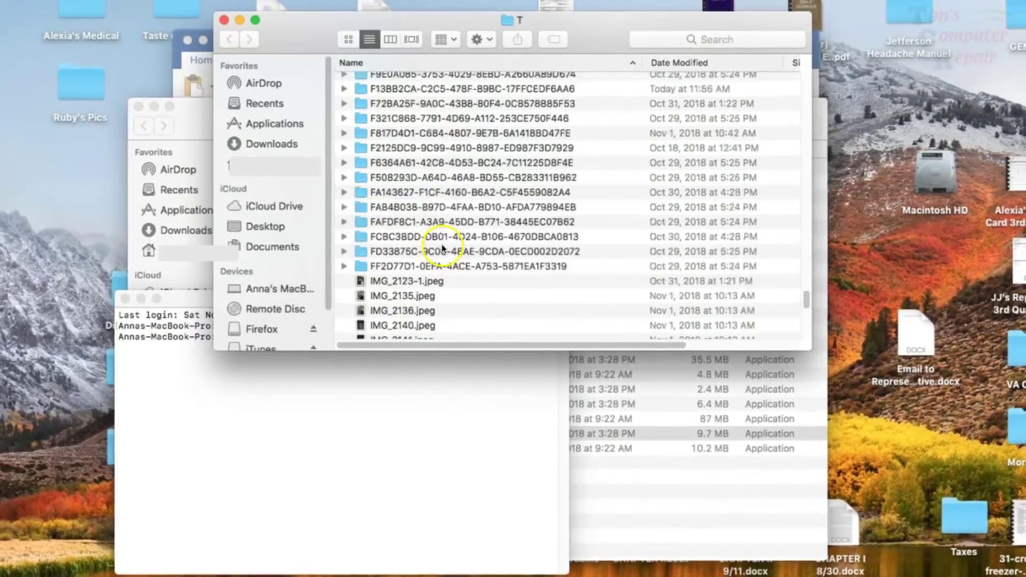
scroll(556, 227, down, 5)
scroll(556, 227, down, 5)
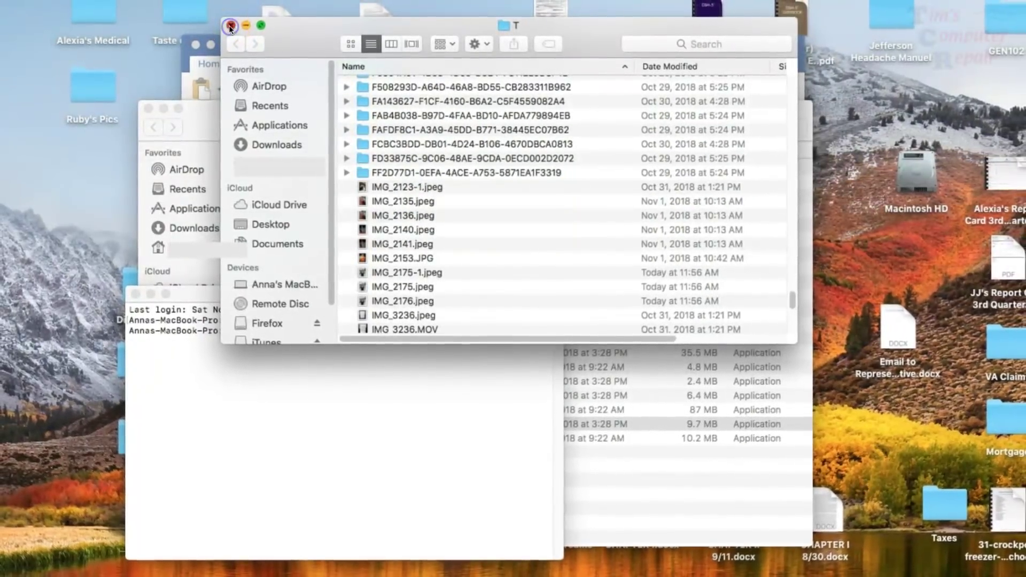
Close the temp folder and Utilities windows to reveal the blank Word document.
click(228, 25)
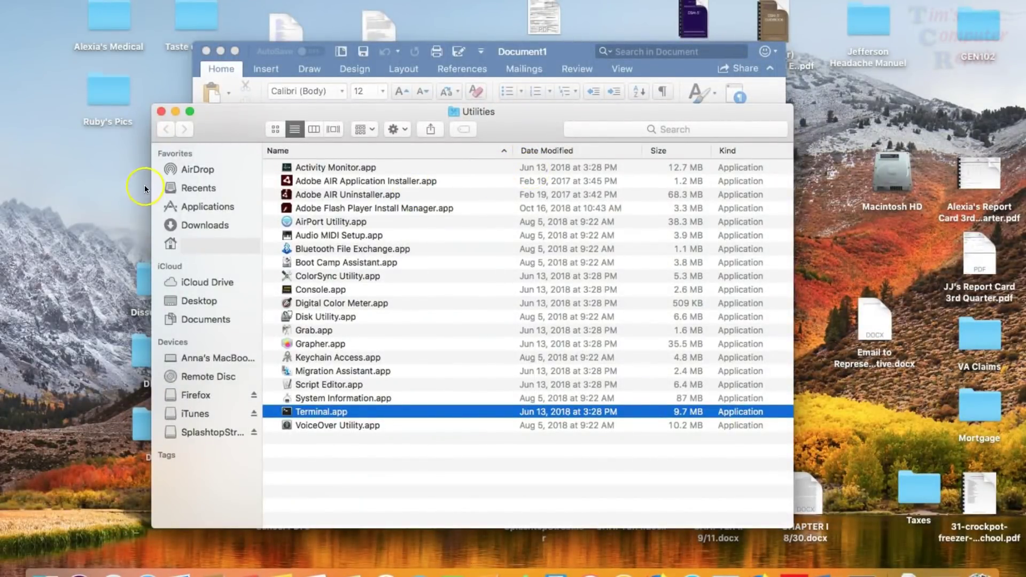
click(159, 112)
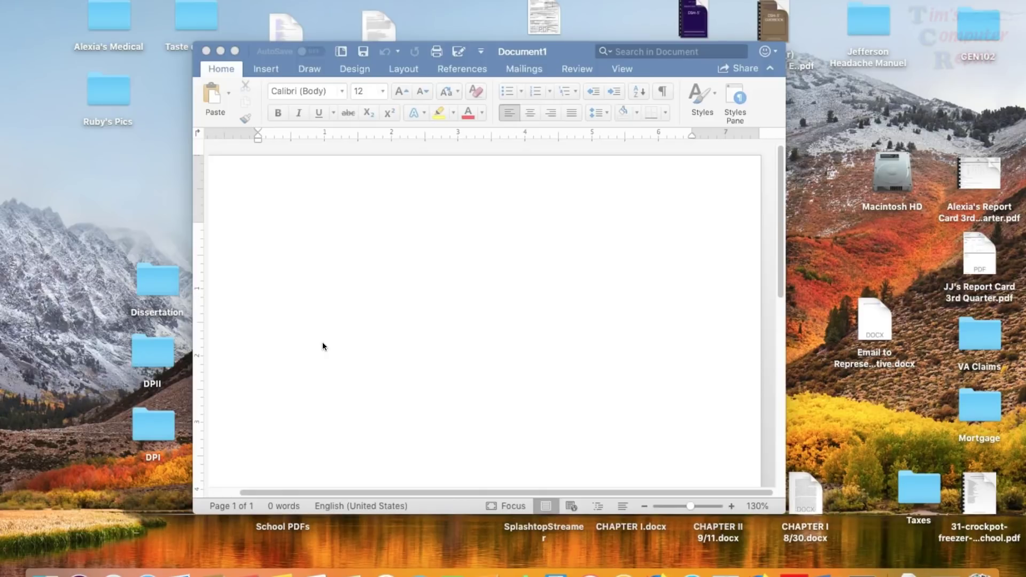
click(185, 524)
click(390, 388)
Open Documents and search This Mac for the pasted Word AutoRecovery folder path.
click(187, 0)
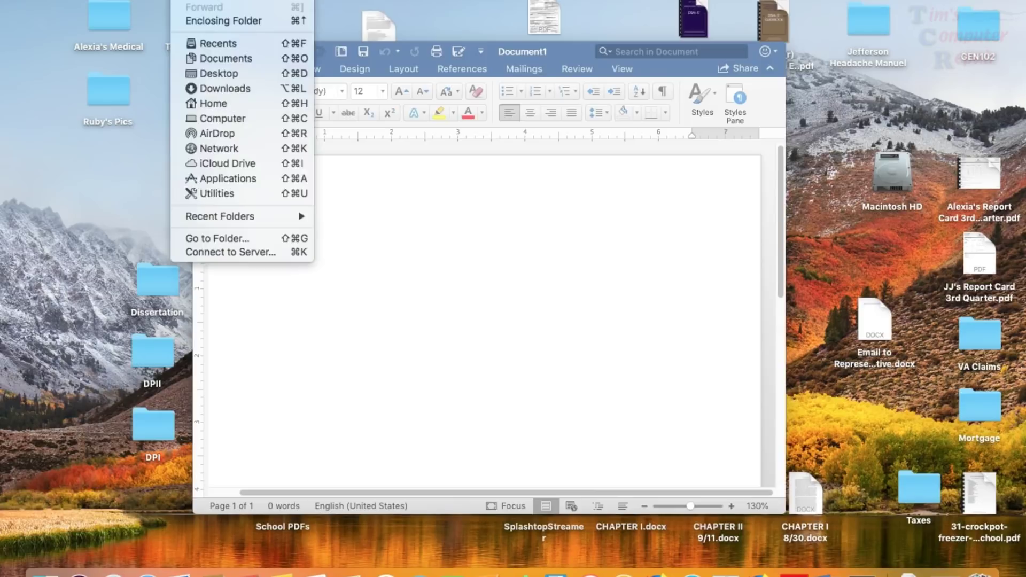
click(223, 59)
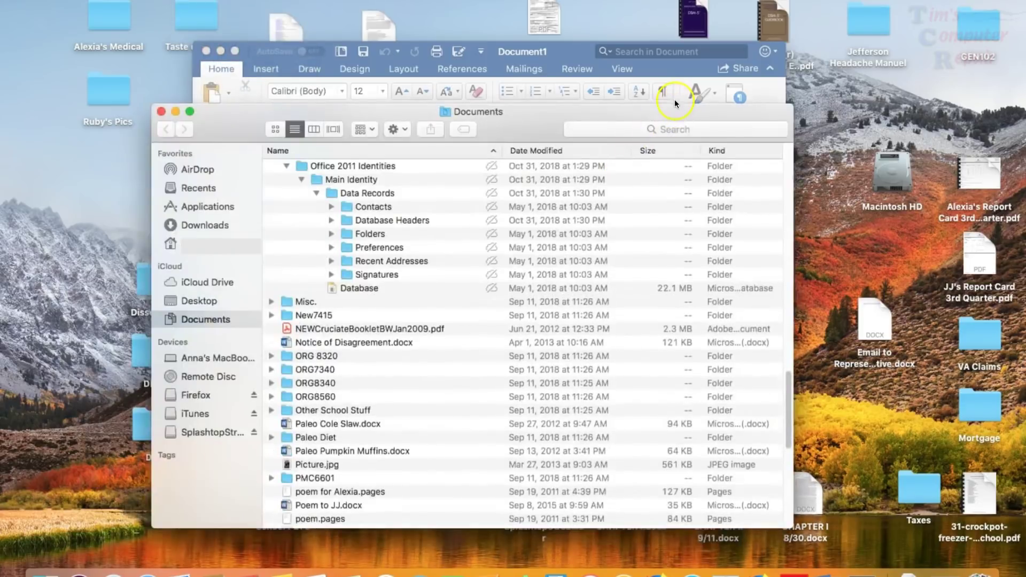
click(622, 130)
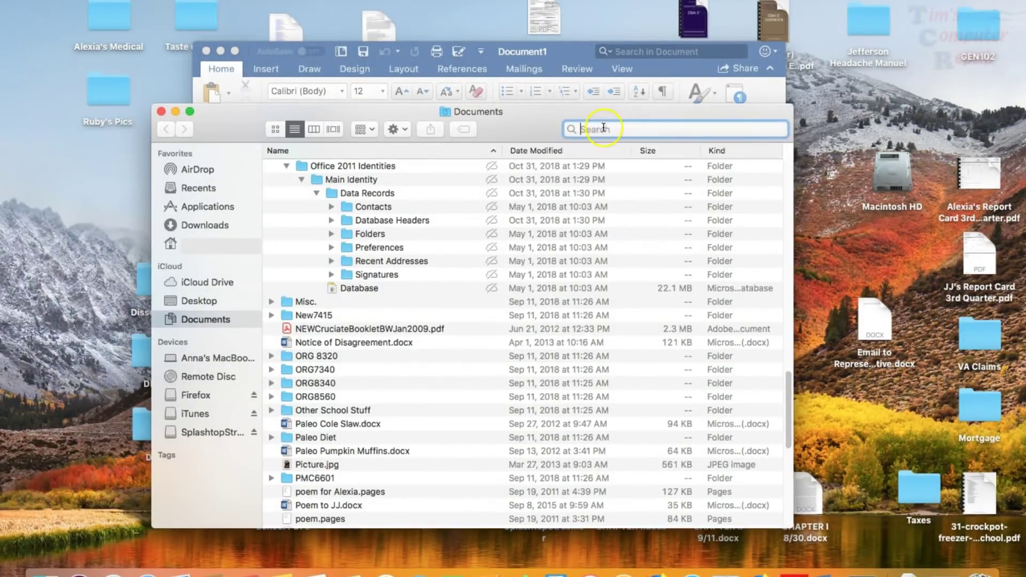
right_click(603, 129)
click(628, 162)
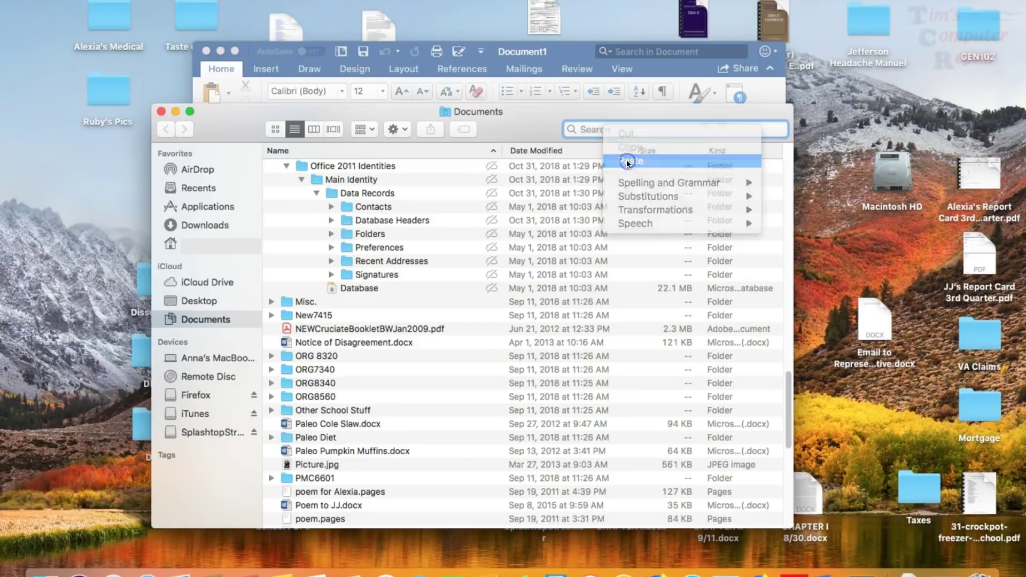
click(632, 133)
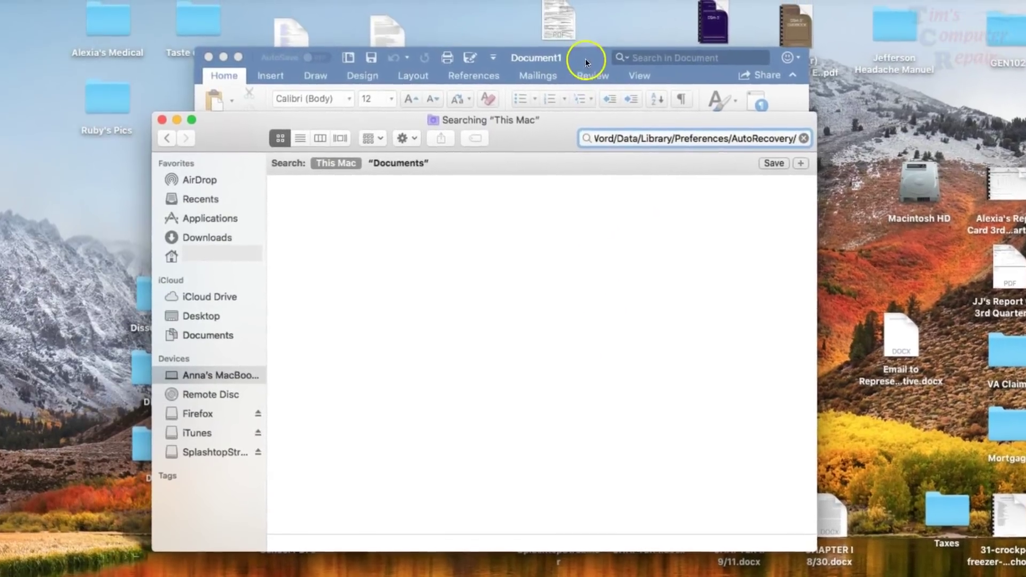
Bring Word's blank Document1 to the front after the AutoRecovery search finds nothing.
click(591, 67)
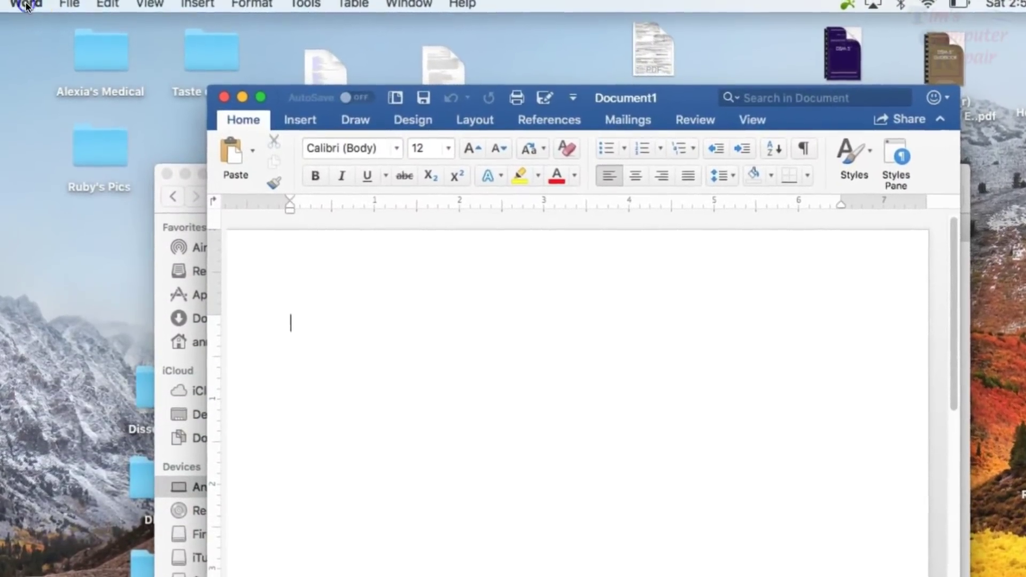
Check Word's Save preferences: AutoSave on, AutoRecover every 10 minutes, then close them.
click(31, 1)
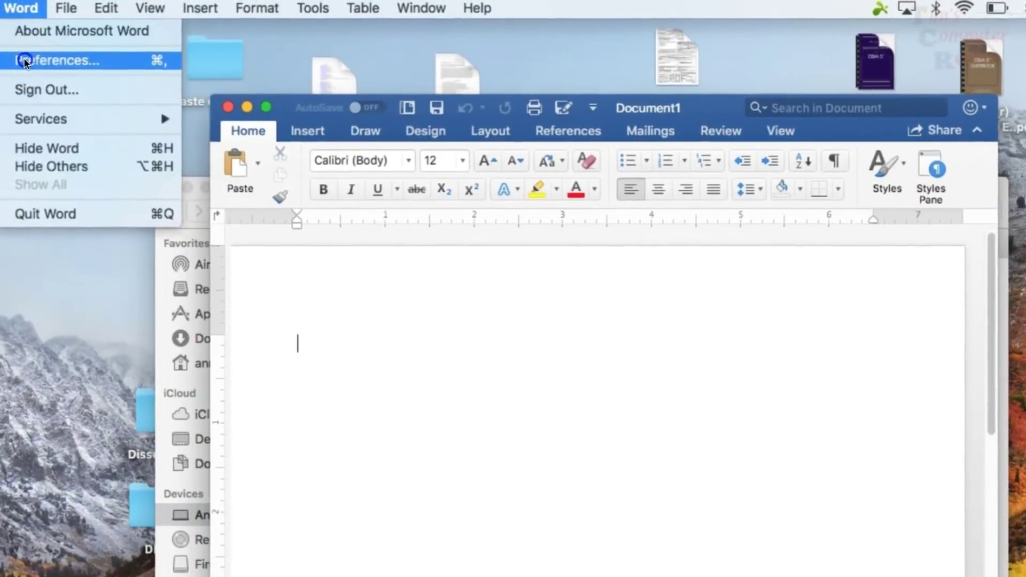
click(28, 53)
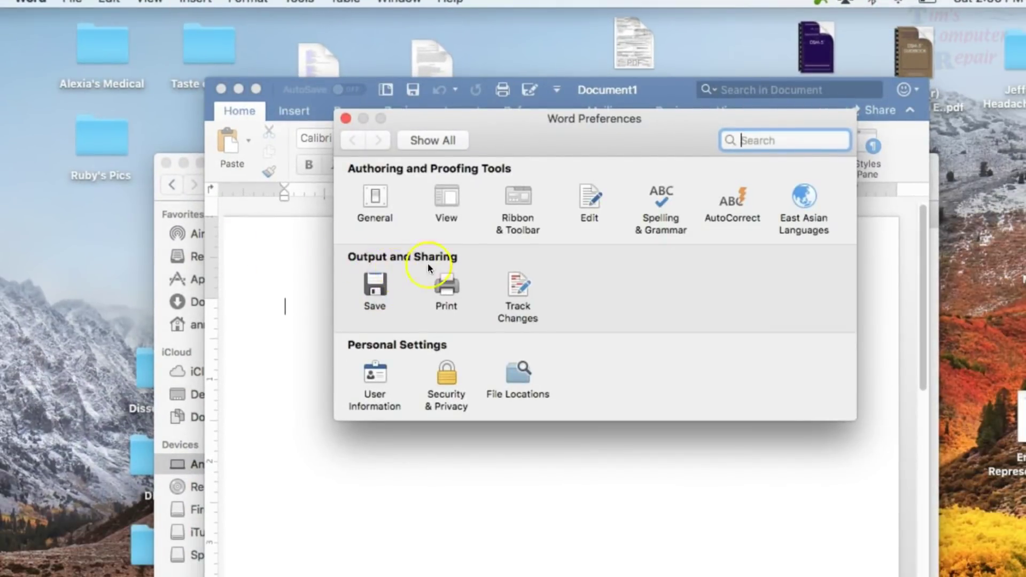
click(371, 290)
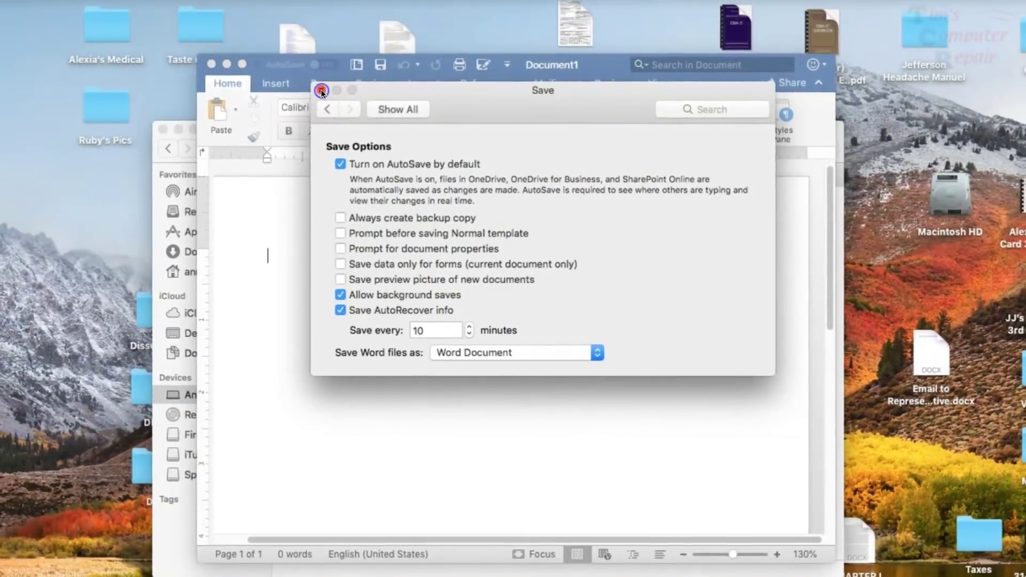
click(322, 91)
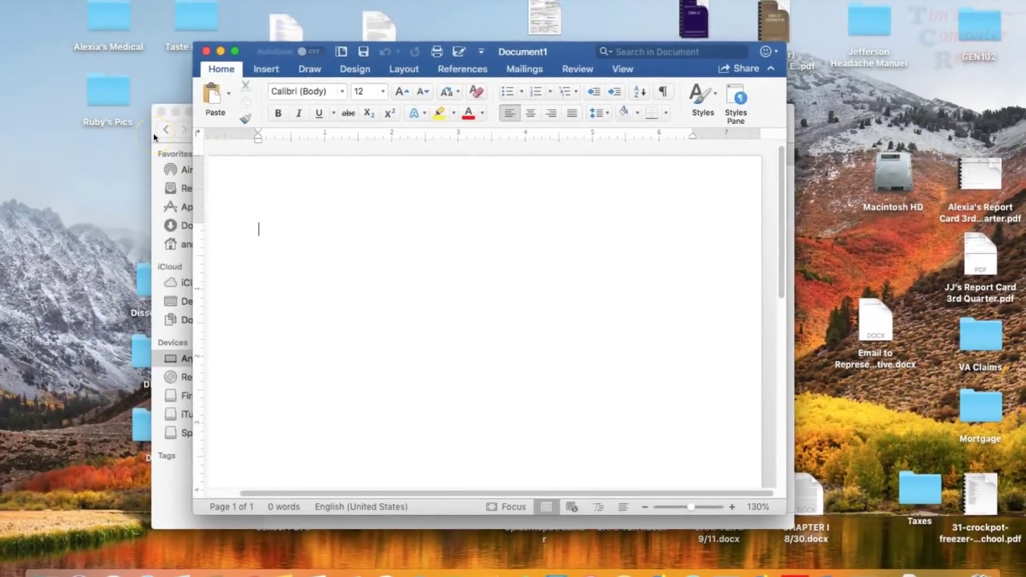
Replace the Finder search text with '.docx' to search This Mac for Word files.
click(154, 137)
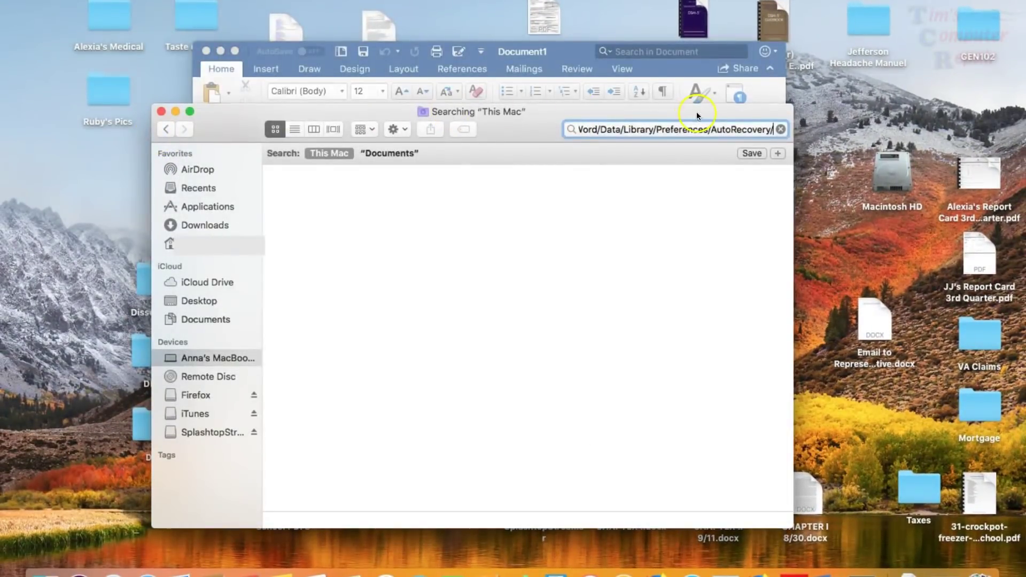
click(763, 130)
key(super+a)
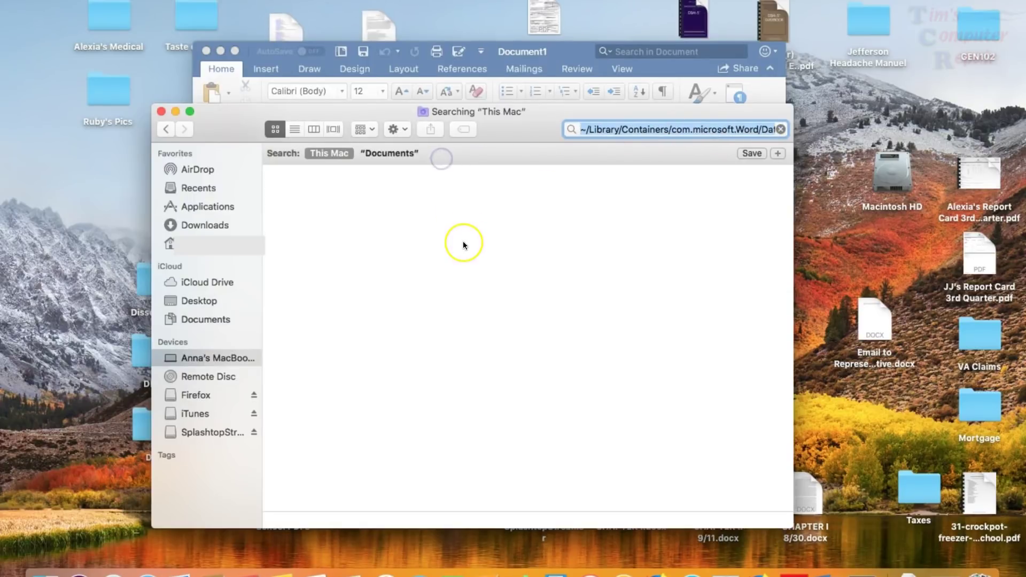
key(BackSpace)
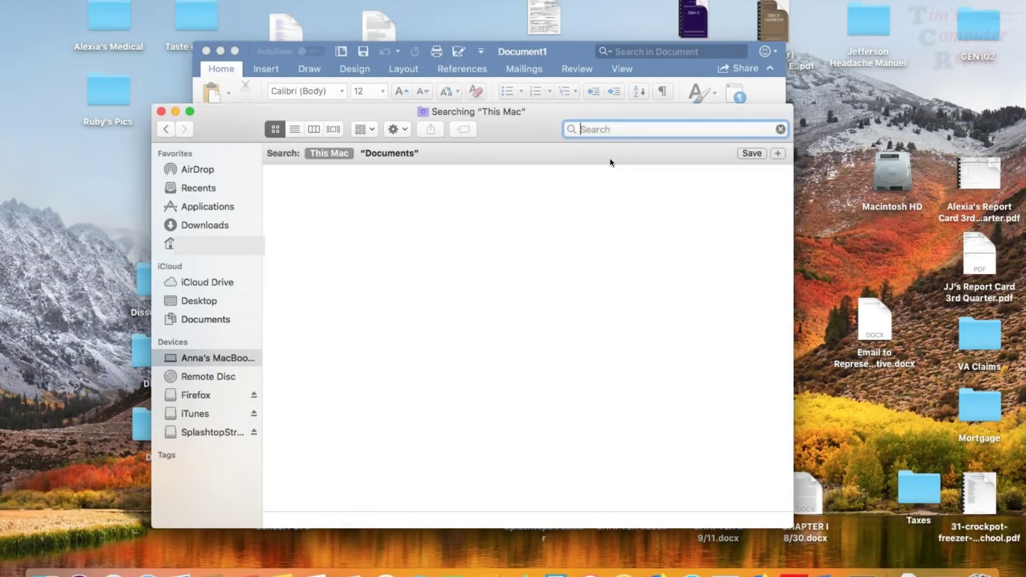
text(.)
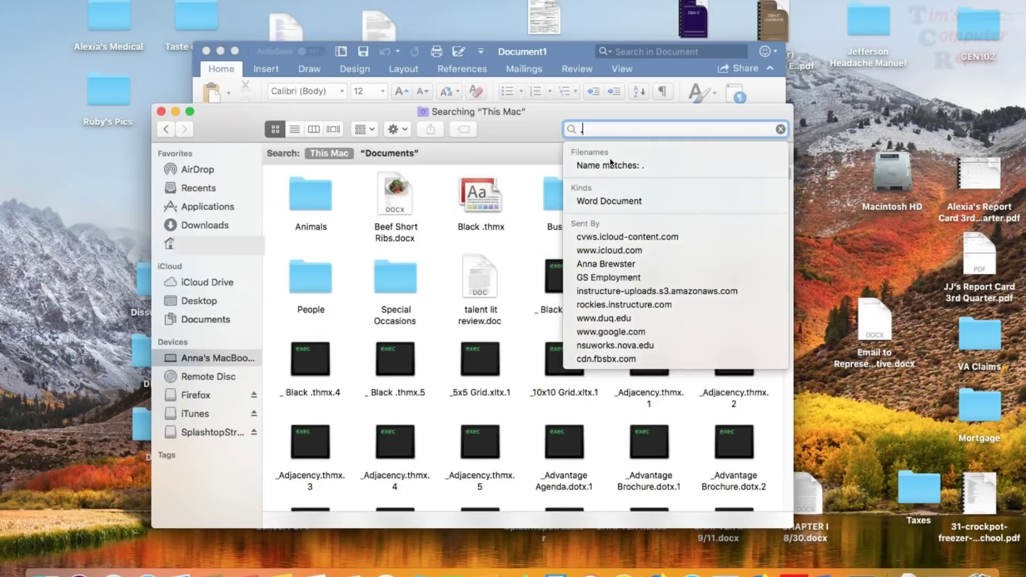
text(docx)
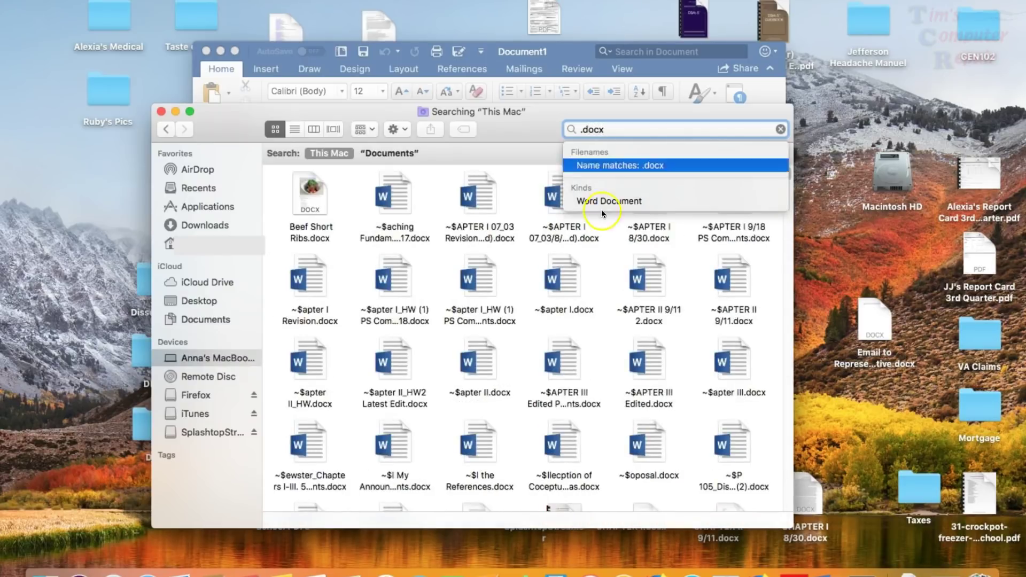
click(532, 133)
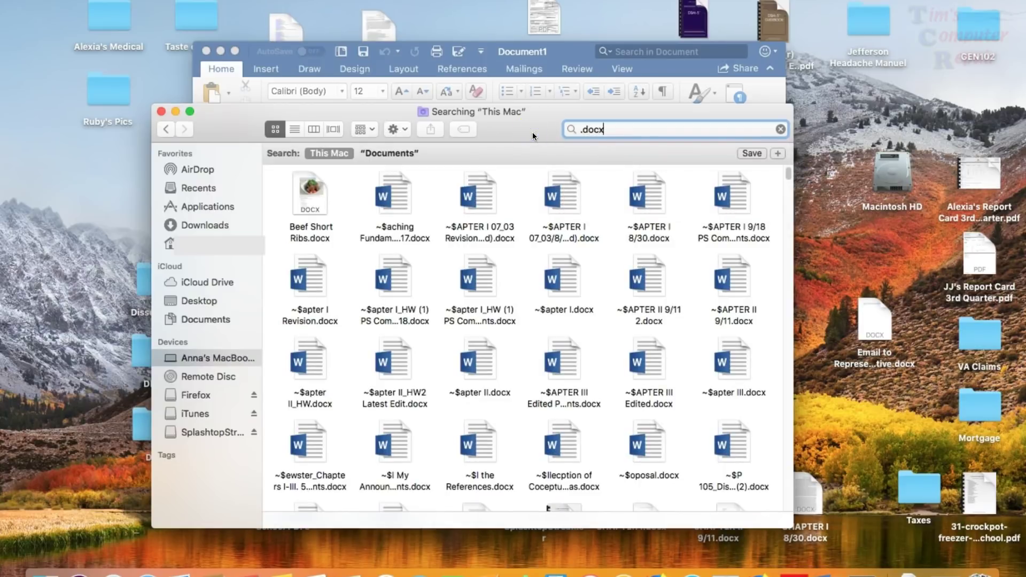
Scroll through the .docx results, including the ~$ temporary copies.
click(546, 327)
click(539, 344)
scroll(590, 304, down, 2)
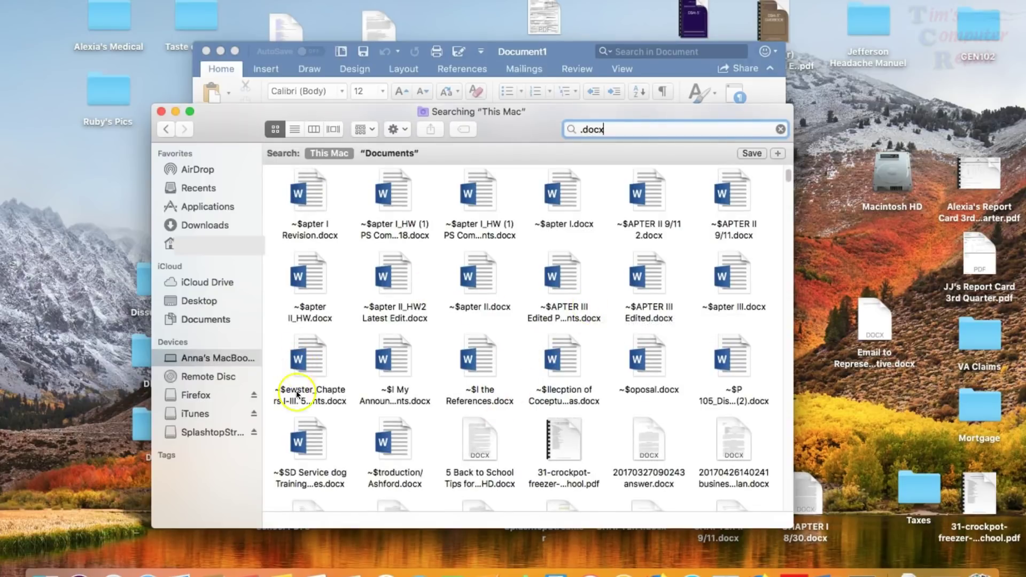
scroll(431, 418, down, 2)
scroll(432, 417, down, 2)
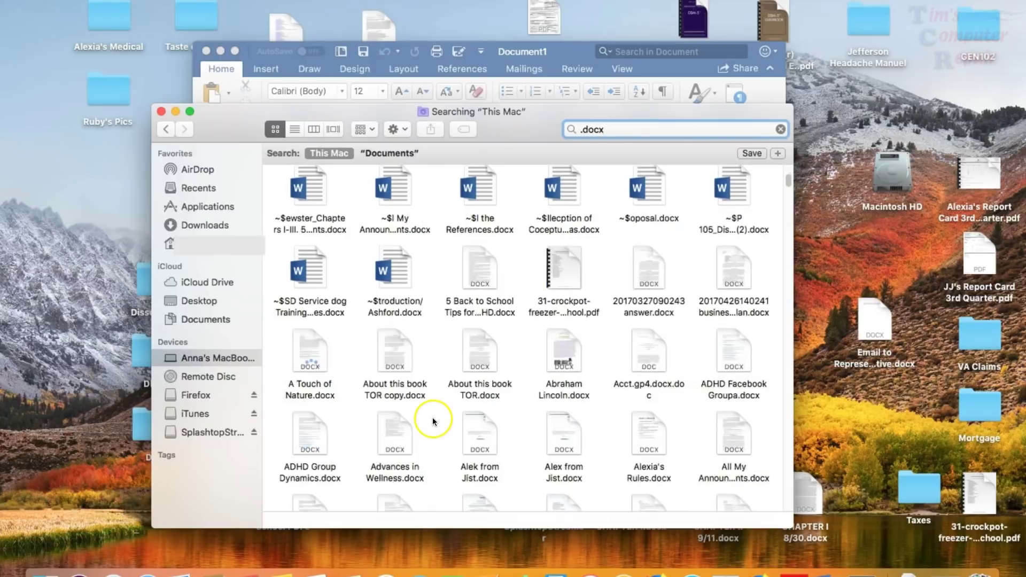
scroll(434, 416, down, 2)
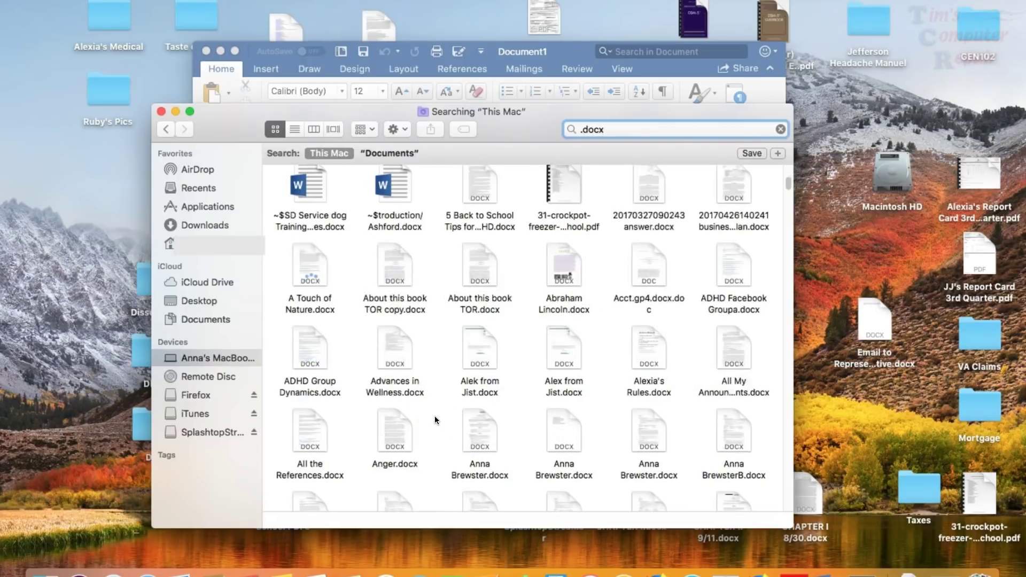
scroll(434, 416, down, 2)
scroll(435, 415, down, 2)
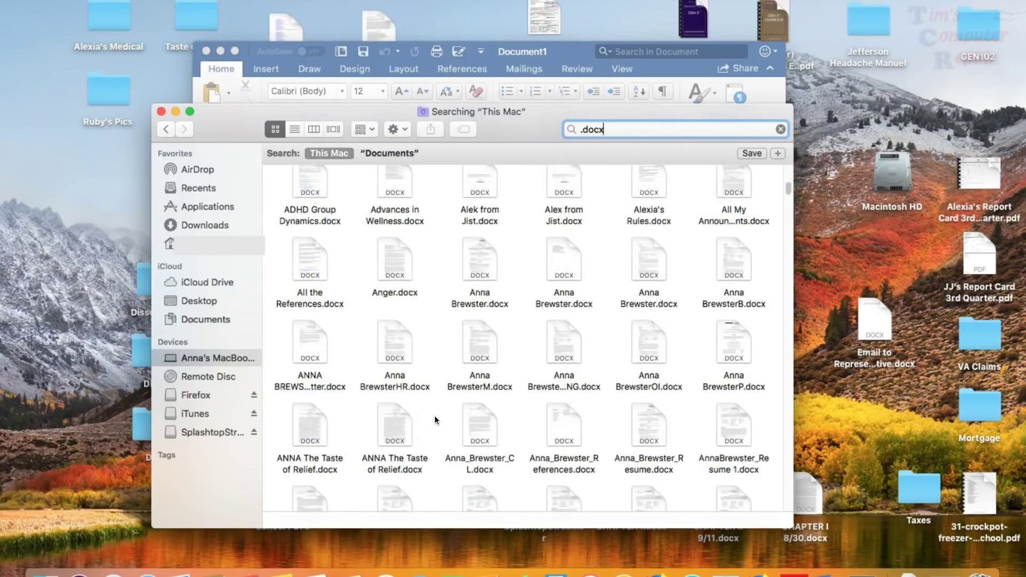
scroll(435, 415, up, 4)
scroll(434, 416, up, 2)
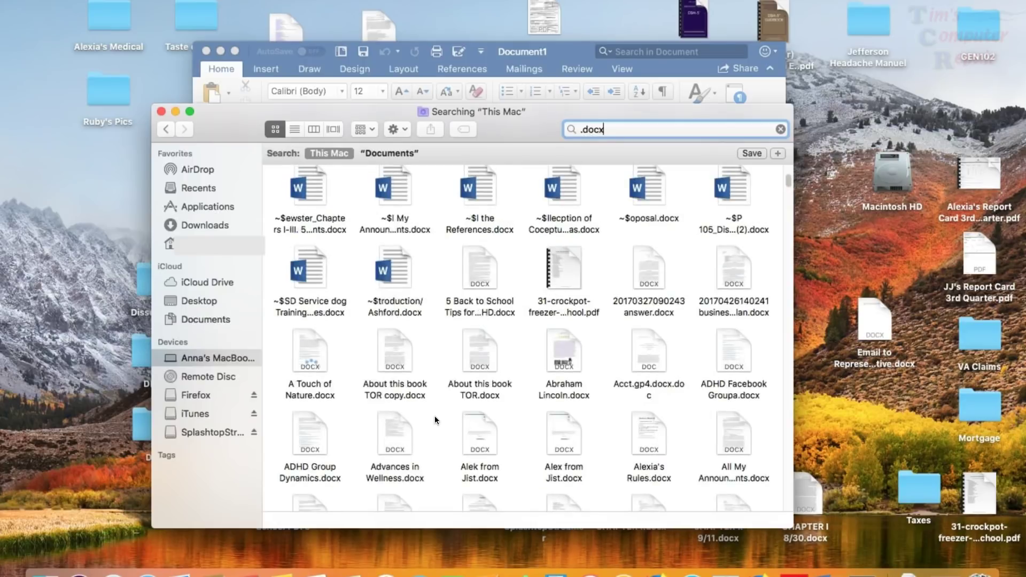
scroll(434, 415, up, 2)
scroll(434, 415, up, 2)
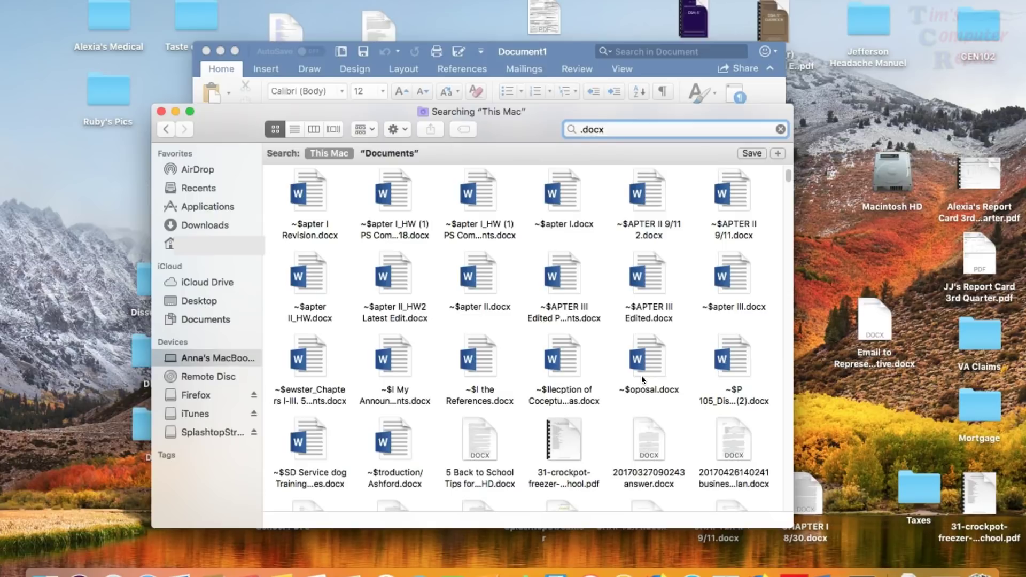
scroll(569, 475, up, 2)
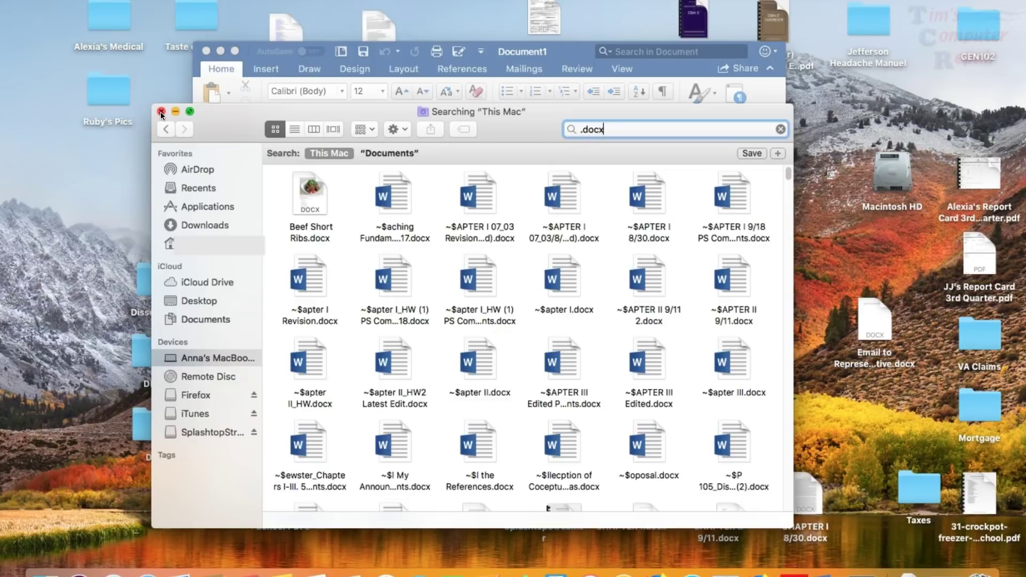
Close the Finder .docx search window, leaving Word's Document1 in view.
click(161, 112)
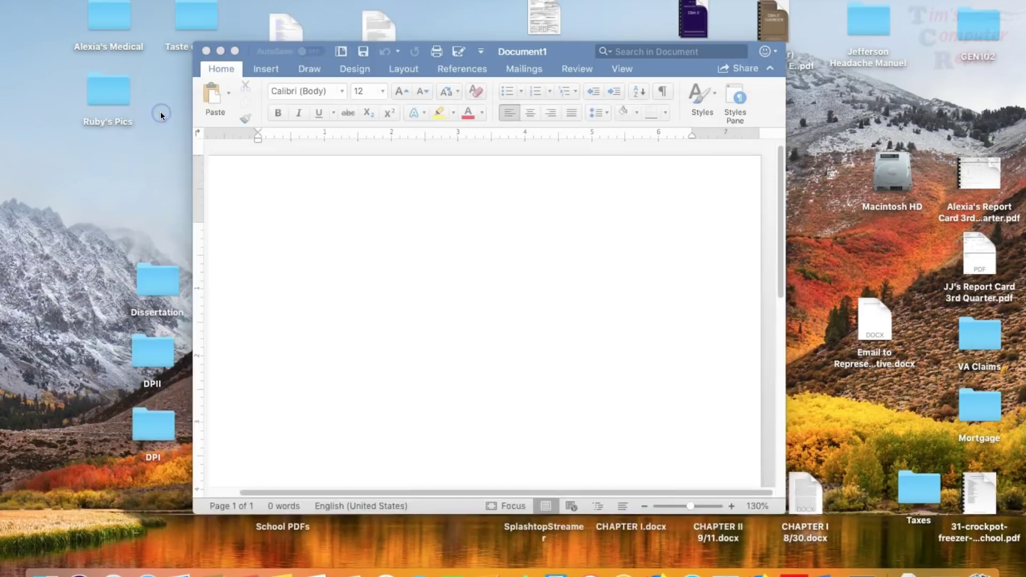